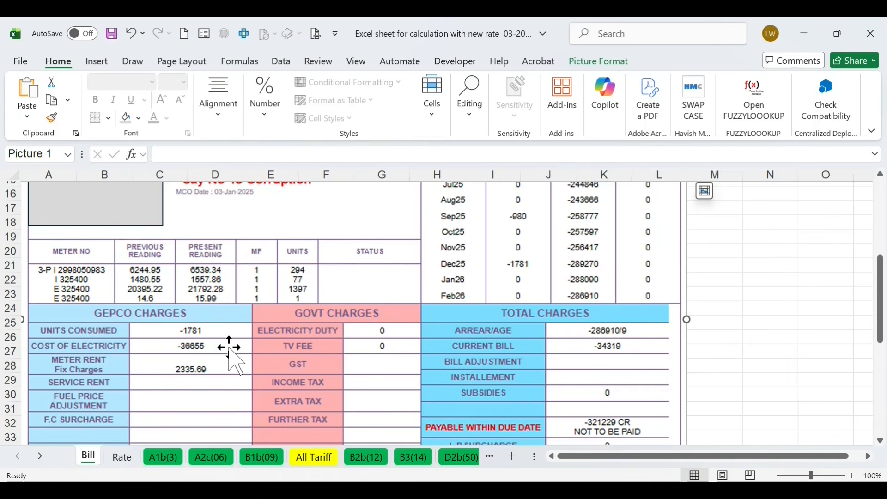
On the A1b(3) sheet, change the peak current-month total formula in D10 to =B10-C10
{"action": "left_click_drag", "start_coordinate": [881, 296], "coordinate": [881, 387]}
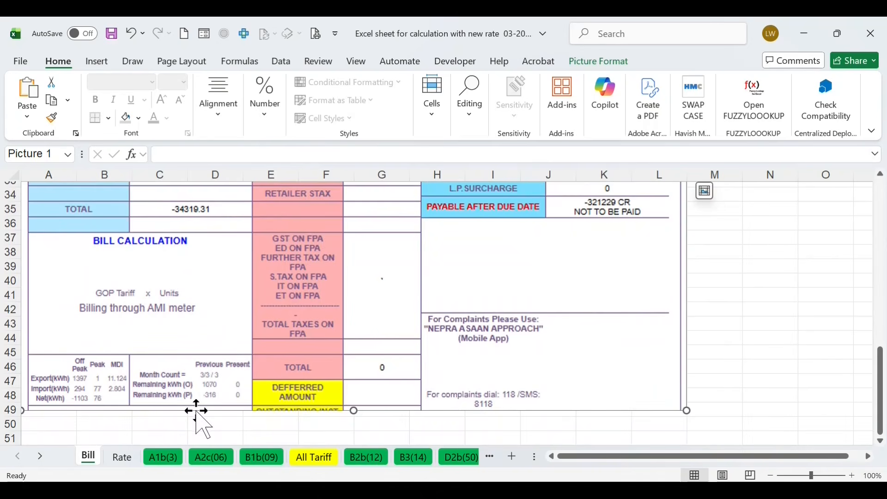
{"action": "key", "text": "ctrl+Page_Down"}
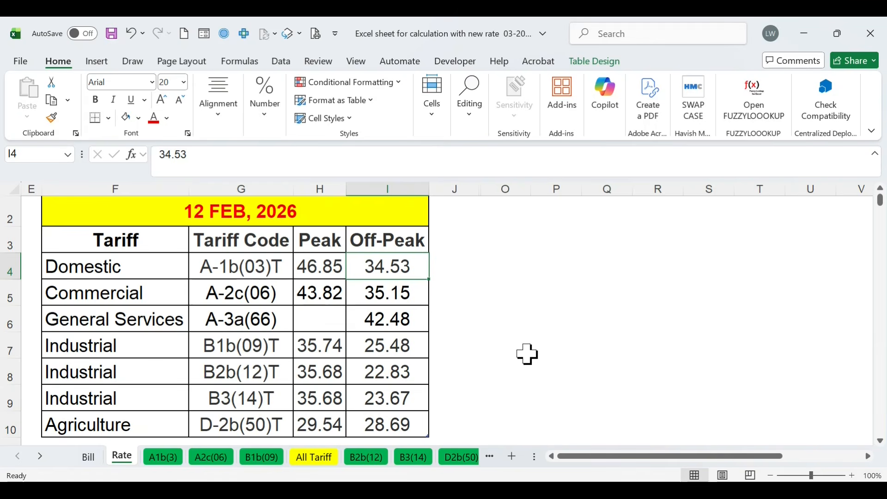
{"action": "key", "text": "ctrl+Page_Down"}
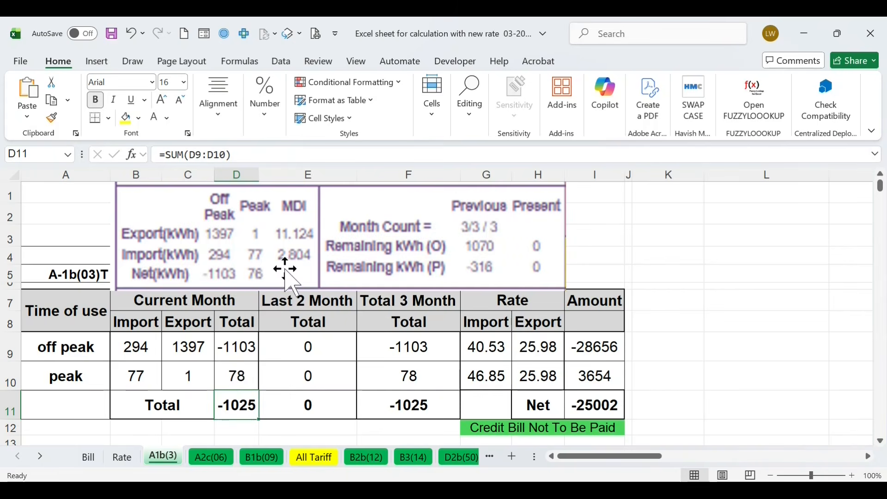
{"action": "left_click", "coordinate": [240, 375]}
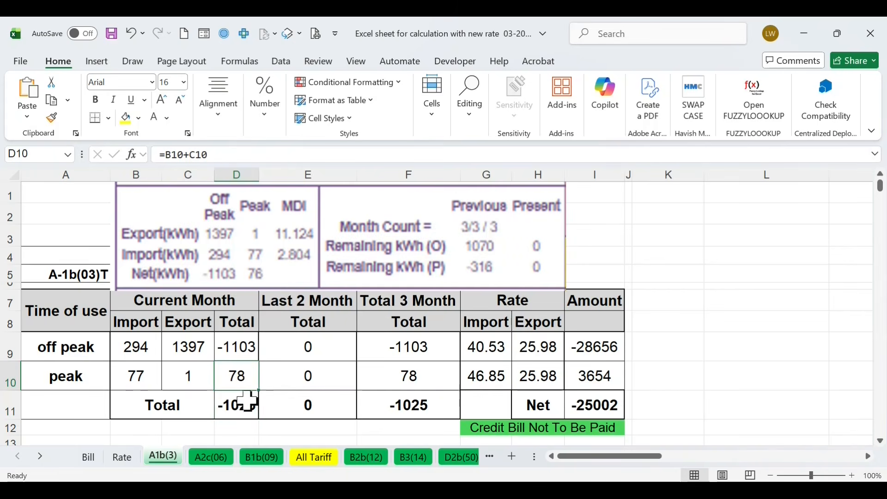
{"action": "left_click", "coordinate": [190, 155]}
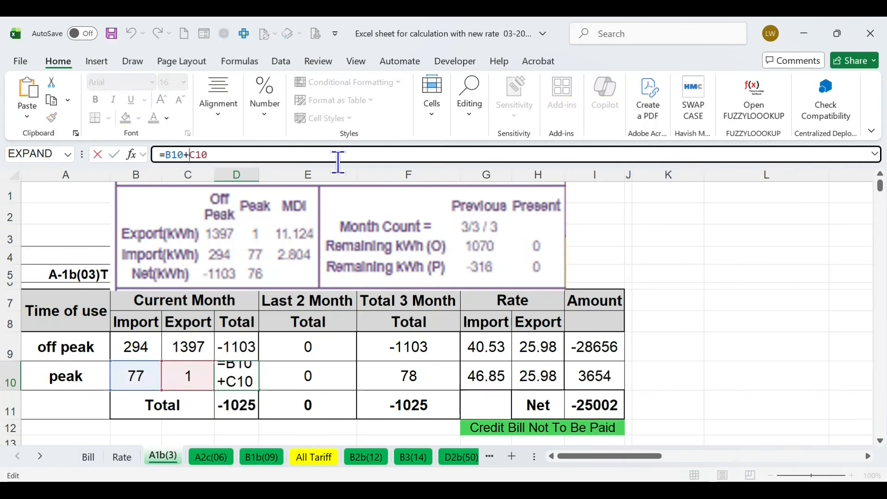
{"action": "key", "text": "BackSpace"}
{"action": "type", "text": "-"}
{"action": "key", "text": "Return"}
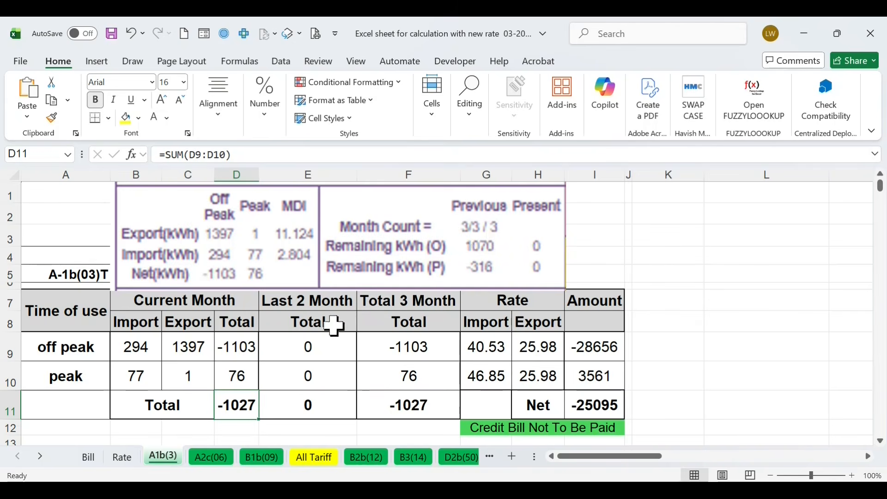
Enter the last two months' totals on the A1b(3) sheet: -1070 for off peak and 316 for peak
{"action": "left_click", "coordinate": [313, 348]}
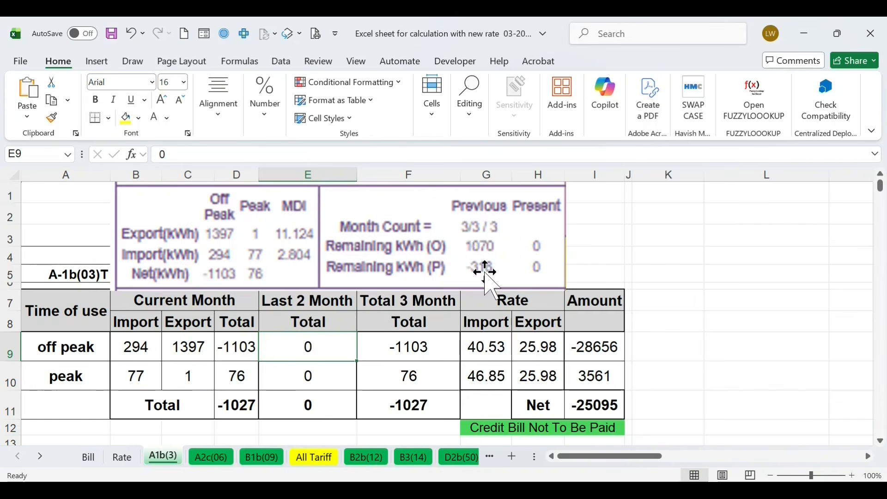
{"action": "type", "text": "-1070"}
{"action": "left_click", "coordinate": [314, 377]}
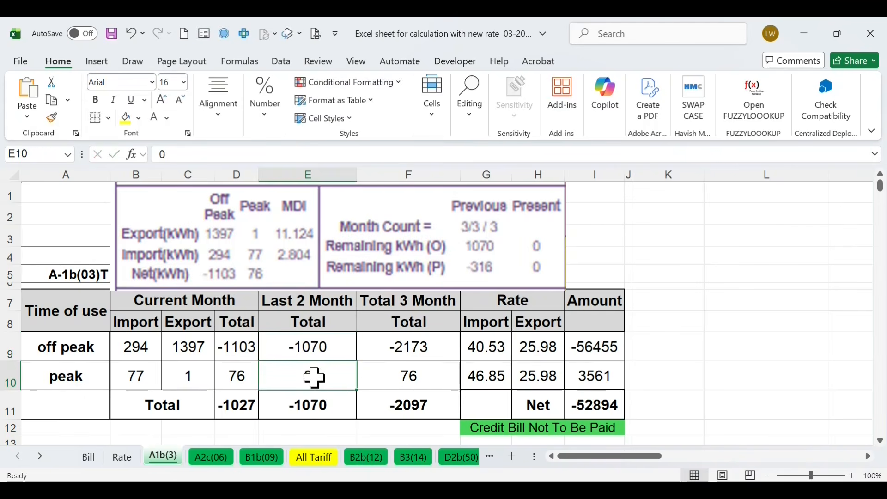
{"action": "type", "text": "316"}
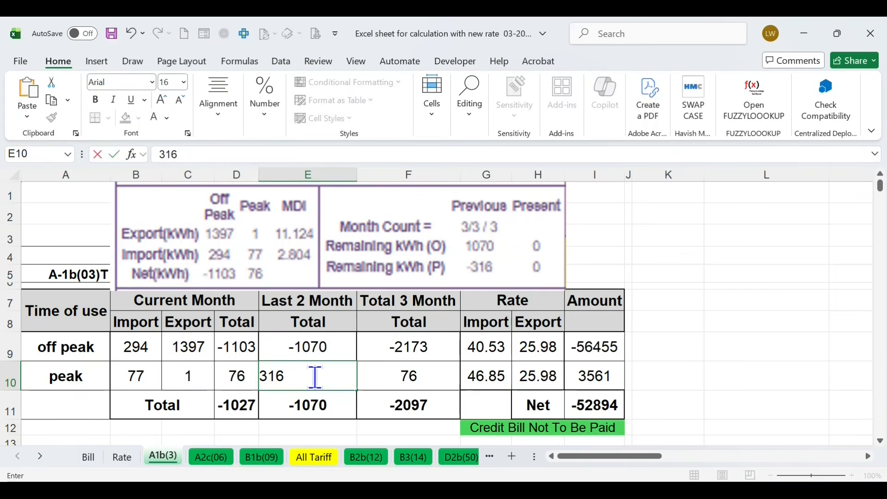
{"action": "left_click", "coordinate": [486, 346]}
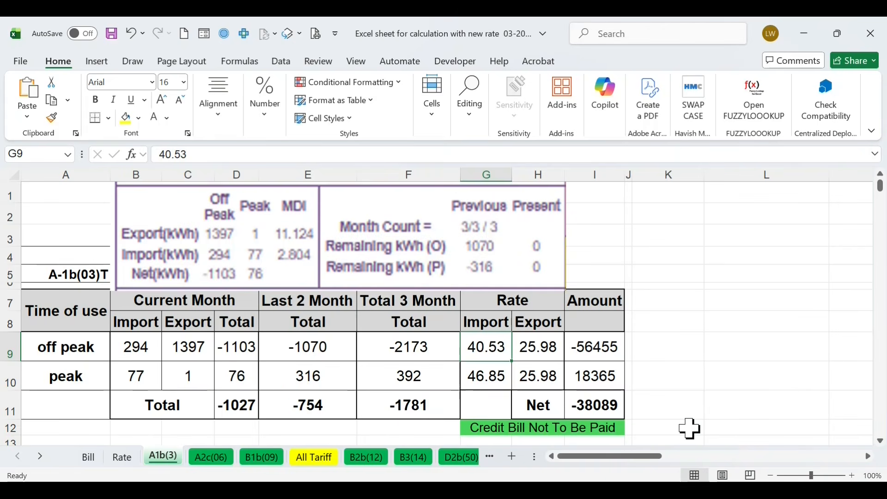
Record the A1b(3) net amount -38089 in cell N20 of the Bill sheet, checking it against the calculation
{"action": "left_click", "coordinate": [88, 456]}
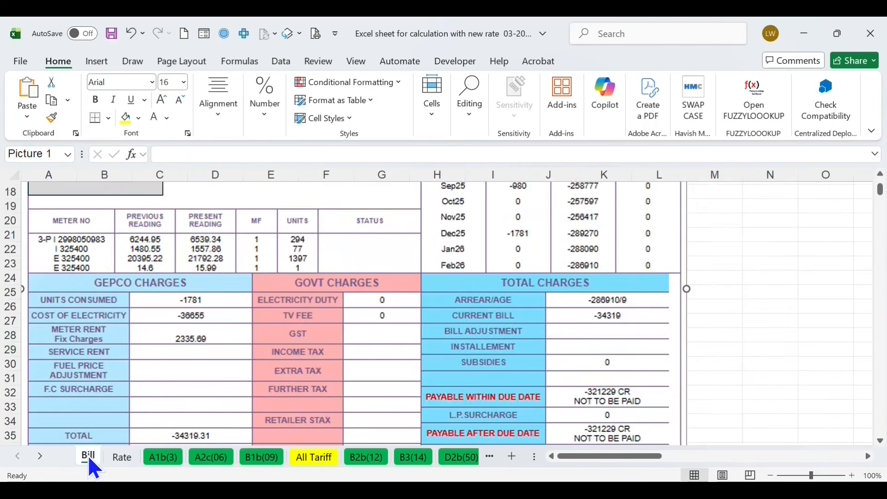
{"action": "left_click", "coordinate": [775, 226]}
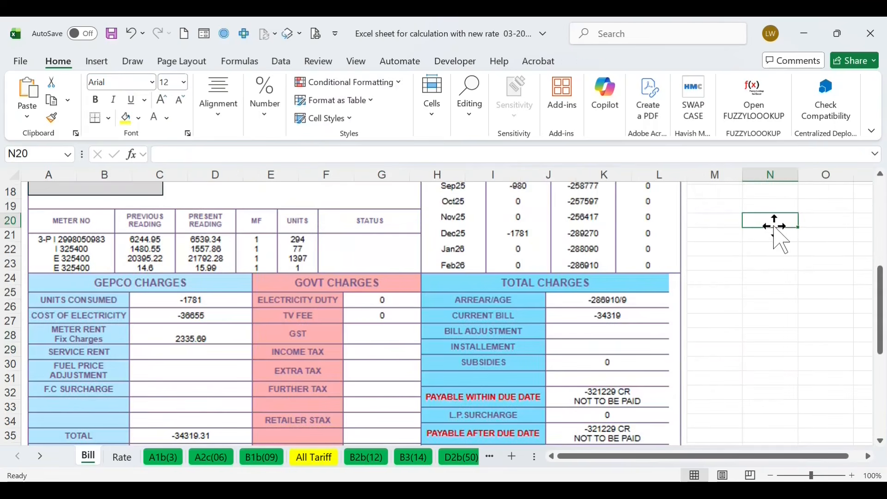
{"action": "type", "text": "-38"}
{"action": "type", "text": "089"}
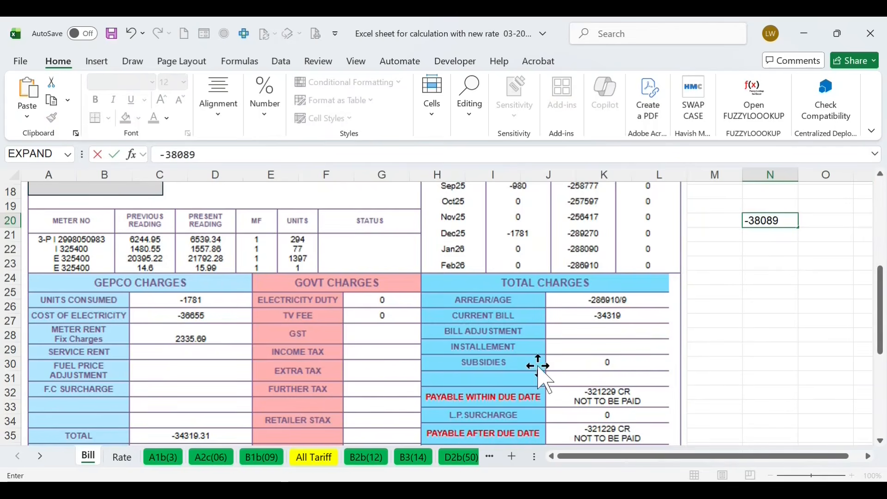
{"action": "left_click", "coordinate": [162, 460]}
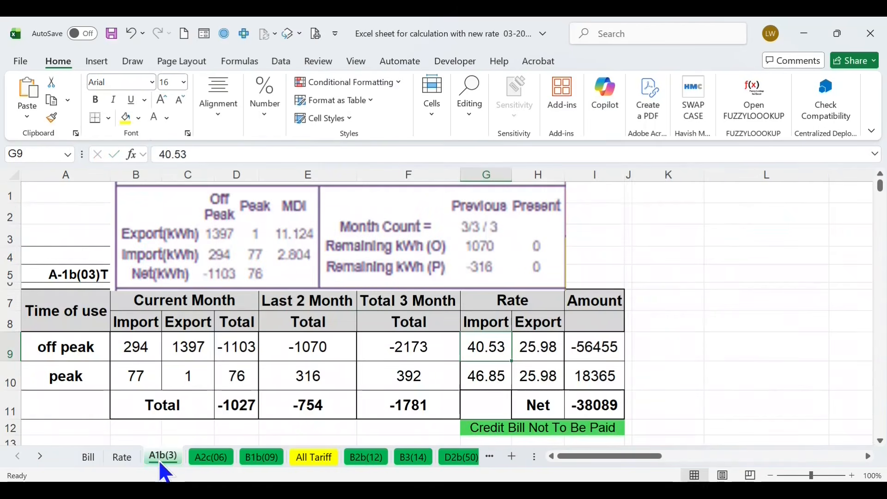
{"action": "left_click", "coordinate": [88, 457]}
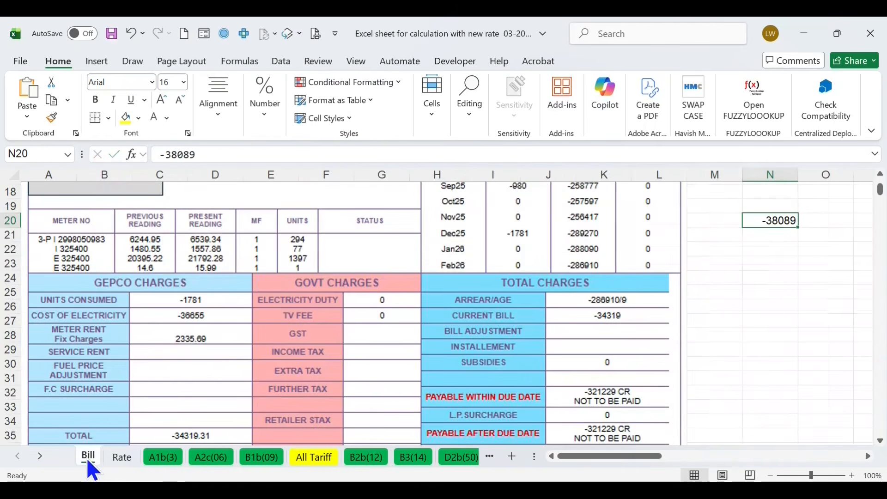
{"action": "key", "text": "Return"}
Enter the billed electricity cost -36655 in N21 and the difference -1434 in N22 on the Bill sheet
{"action": "type", "text": "-366"}
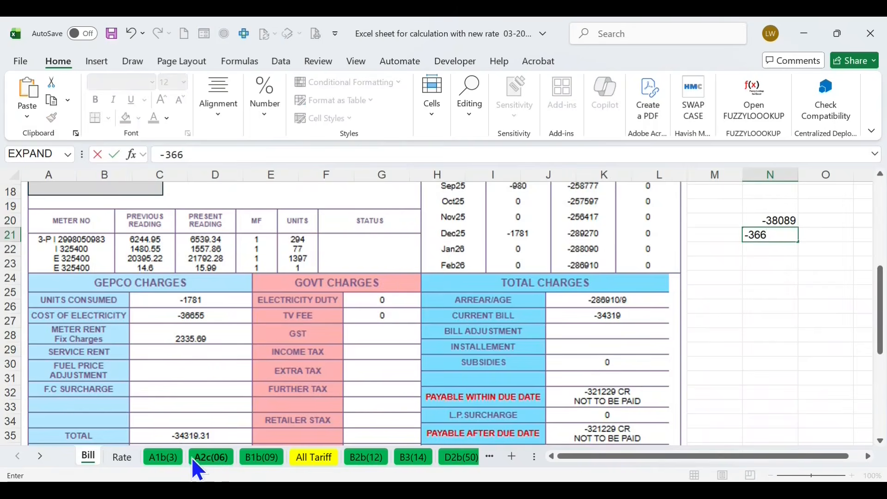
{"action": "left_click", "coordinate": [161, 460]}
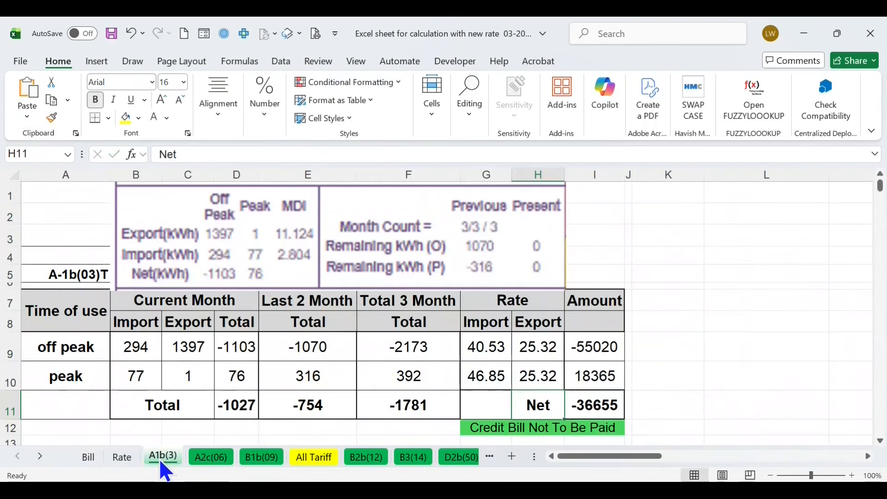
{"action": "left_click", "coordinate": [87, 459]}
{"action": "type", "text": "55"}
{"action": "key", "text": "BackSpace"}
{"action": "key", "text": "BackSpace"}
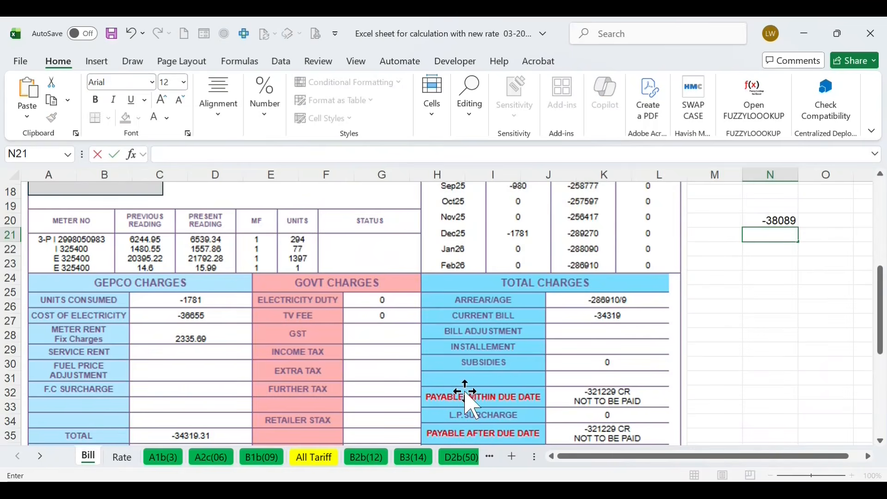
{"action": "type", "text": "-36655"}
{"action": "key", "text": "Return"}
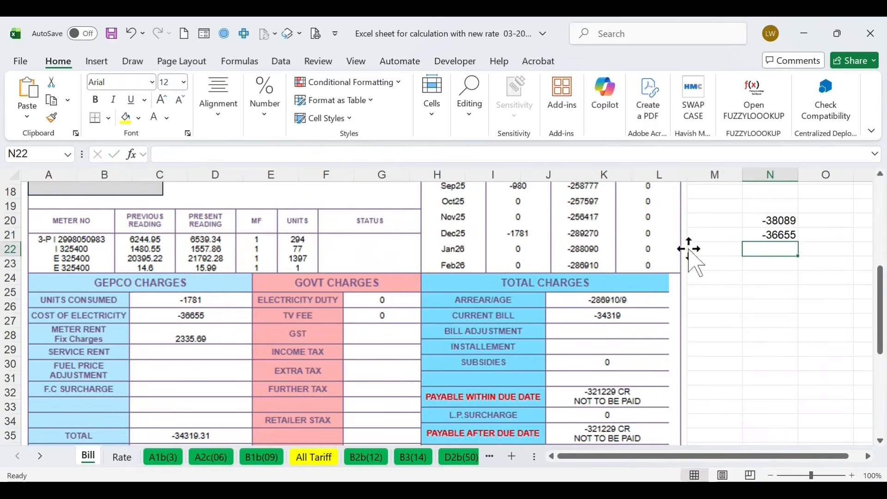
{"action": "type", "text": "-1434"}
{"action": "key", "text": "Return"}
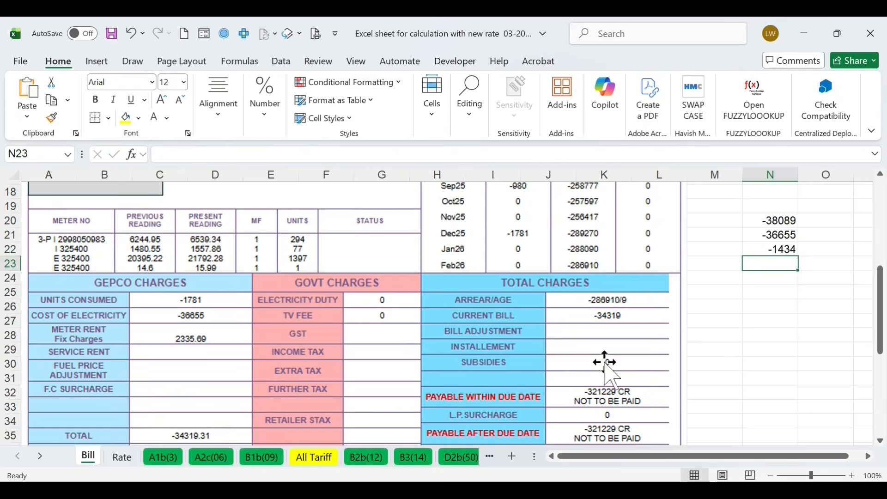
Compare the bill with the A1b(3) calculation, and set the tariff on the All Tariff sheet to 03
{"action": "left_click", "coordinate": [165, 454]}
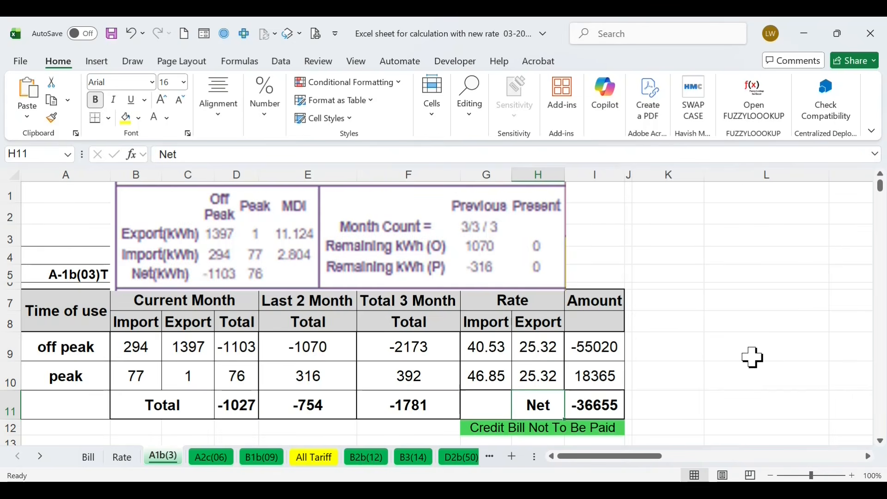
{"action": "left_click", "coordinate": [89, 457]}
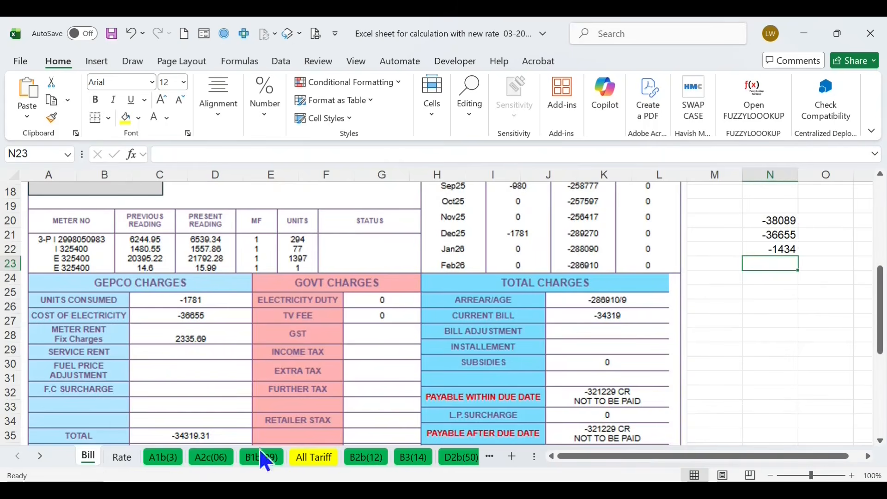
{"action": "left_click", "coordinate": [161, 463]}
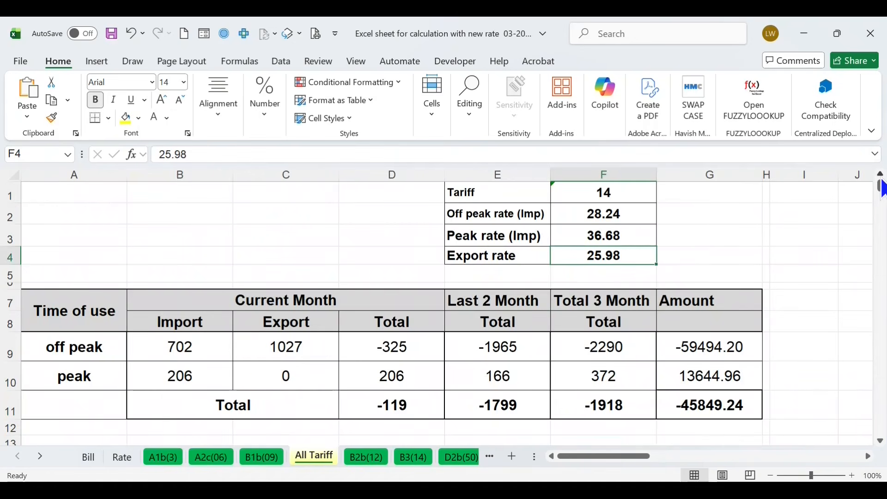
{"action": "left_click", "coordinate": [632, 199]}
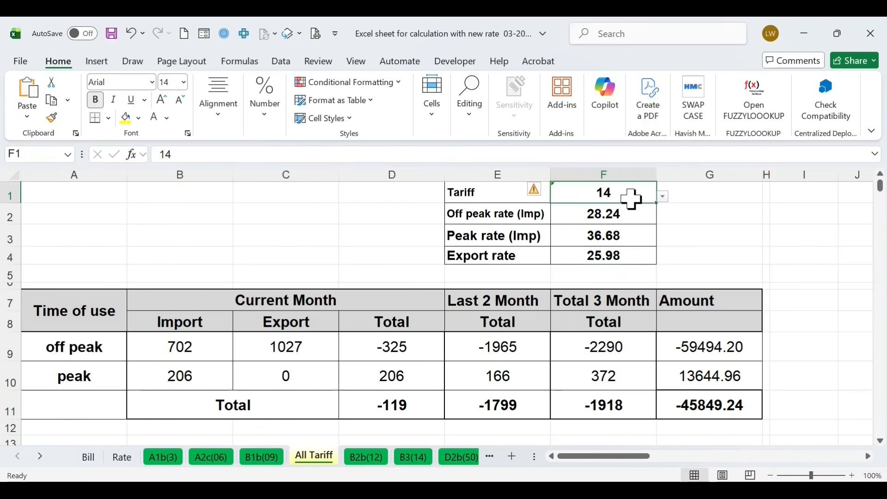
{"action": "left_click", "coordinate": [663, 197]}
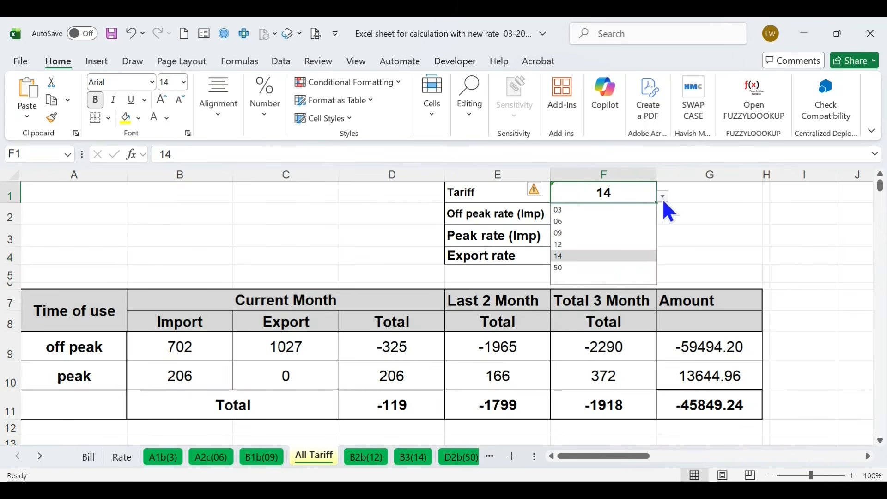
{"action": "left_click", "coordinate": [559, 210]}
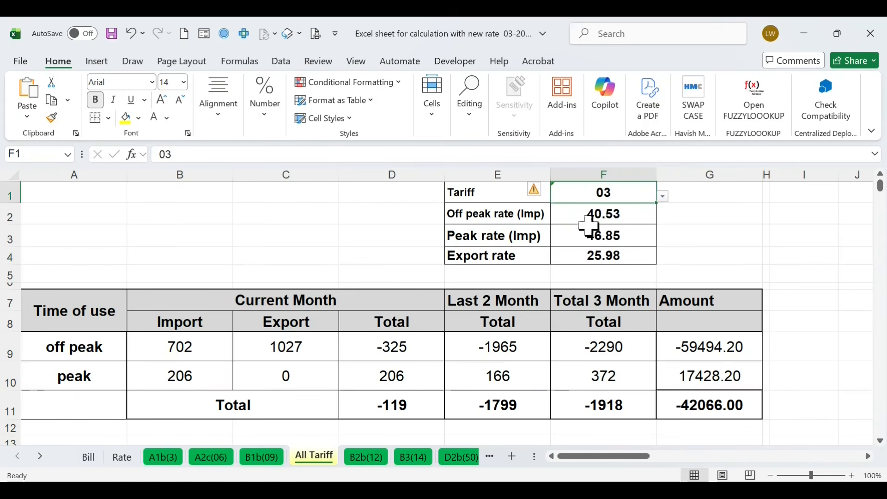
Enter the current-month readings: off peak import 294 and export 1397, peak import 77 and export 1
{"action": "left_click", "coordinate": [187, 346]}
{"action": "type", "text": "294"}
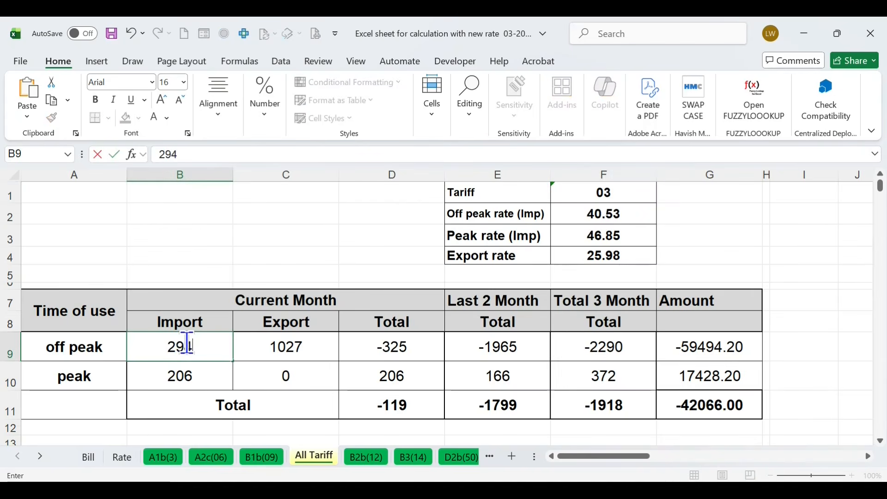
{"action": "key", "text": "Return"}
{"action": "type", "text": "77"}
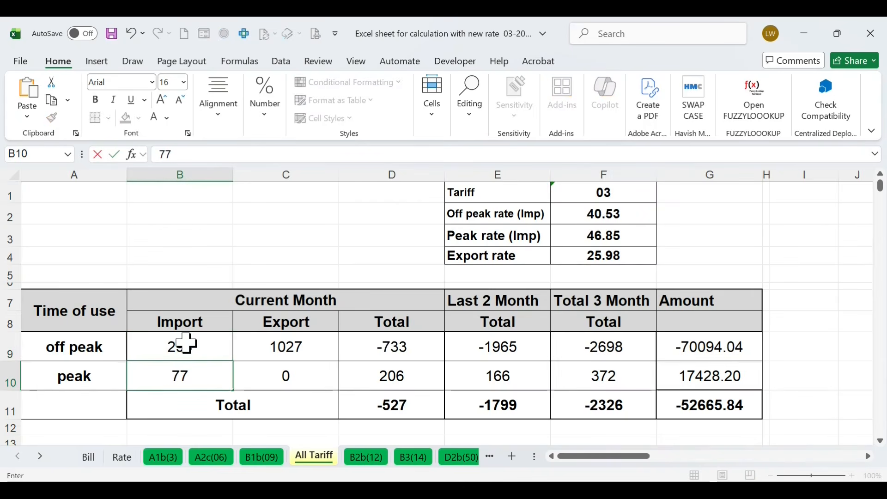
{"action": "left_click", "coordinate": [287, 343]}
{"action": "type", "text": "1397"}
{"action": "key", "text": "Return"}
{"action": "type", "text": "1"}
Set the last two months' totals on the All Tariff sheet to -1070 for off peak and 316 for peak
{"action": "left_click", "coordinate": [512, 347]}
{"action": "type", "text": "-10"}
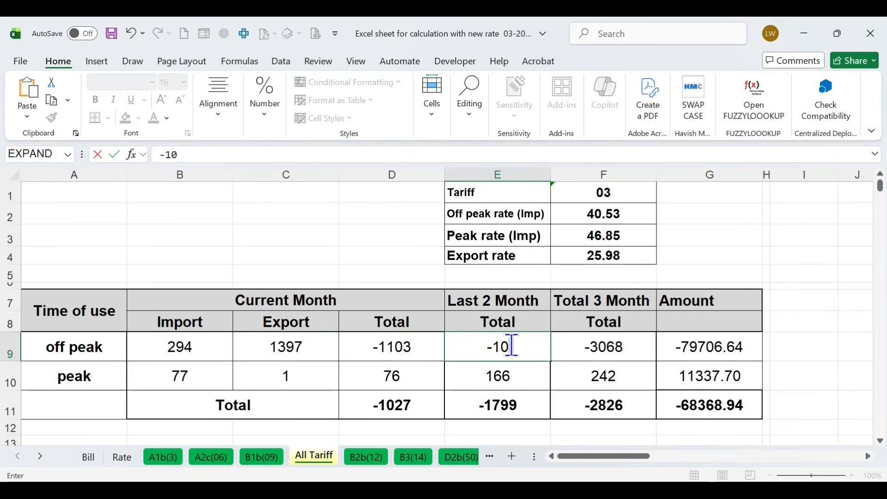
{"action": "type", "text": "70"}
{"action": "key", "text": "Return"}
{"action": "type", "text": "316"}
{"action": "left_click", "coordinate": [825, 351]}
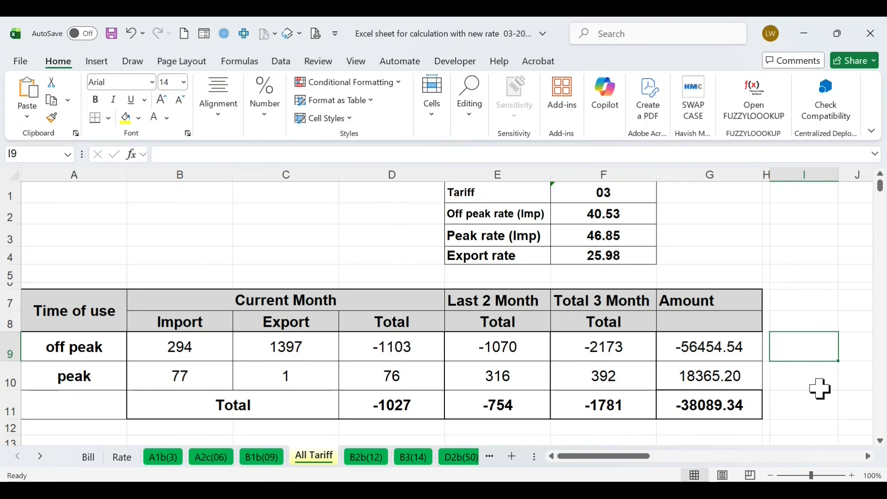
Set the export rate on the All Tariff sheet to 25.32
{"action": "left_click", "coordinate": [628, 255]}
{"action": "left_click", "coordinate": [207, 153]}
{"action": "key", "text": "BackSpace"}
{"action": "key", "text": "BackSpace"}
{"action": "type", "text": "32"}
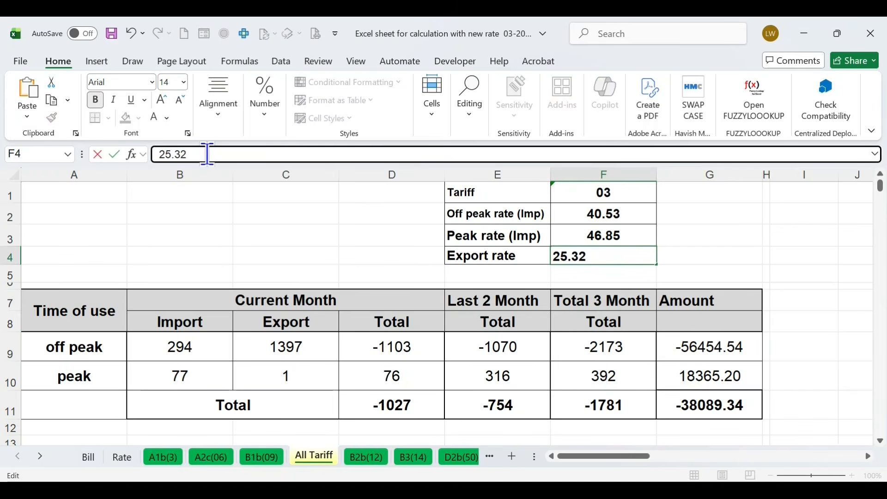
{"action": "key", "text": "Return"}
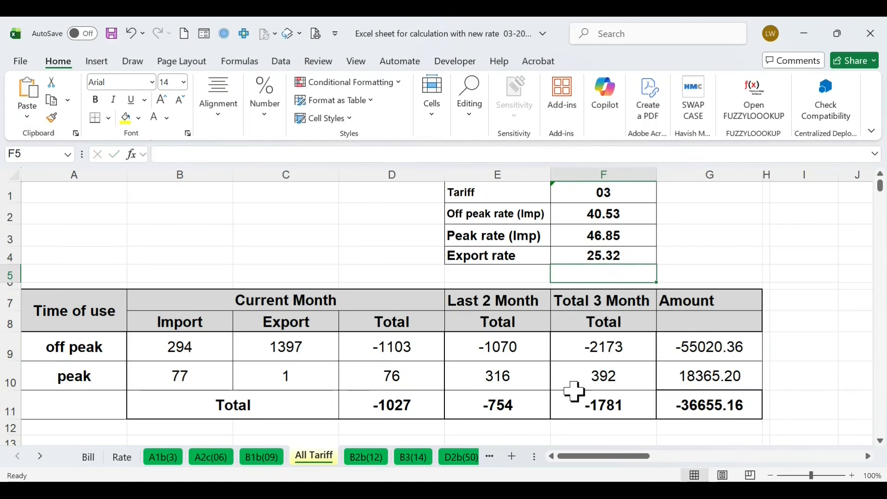